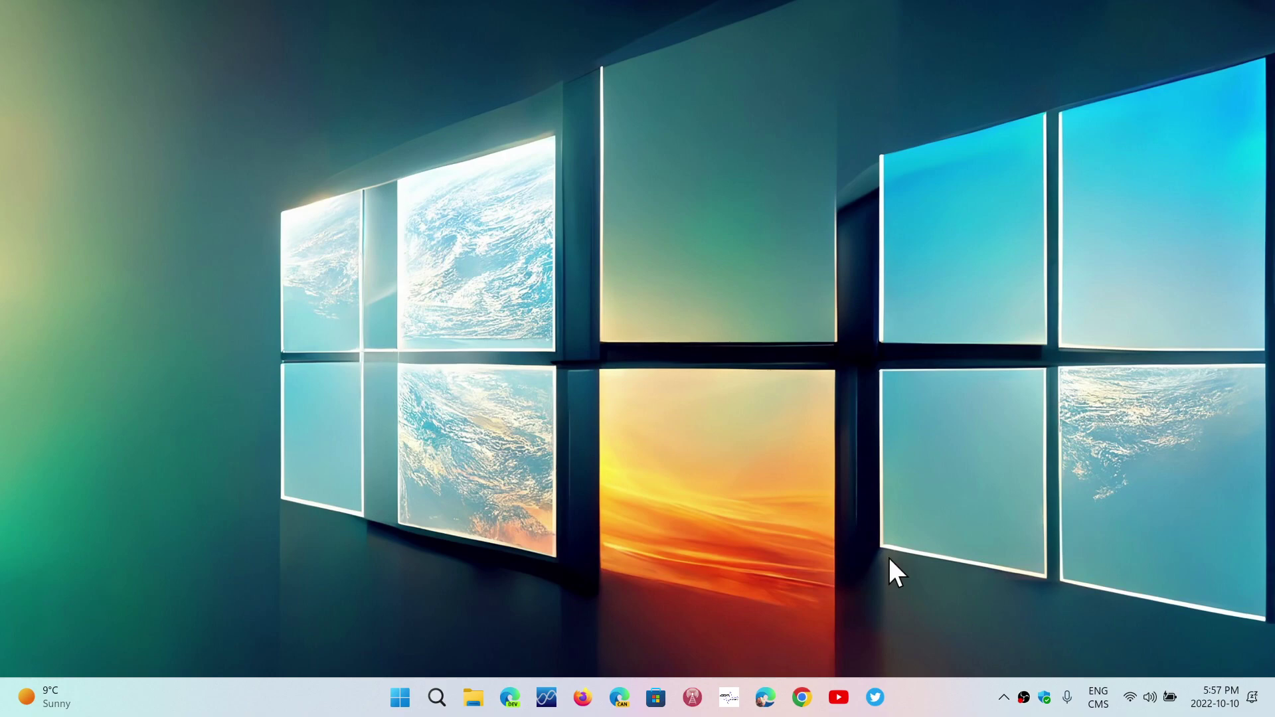
Launch Microsoft Store, check the Start menu's All apps list, and focus the Store search box
{"action": "left_click", "coordinate": [655, 698]}
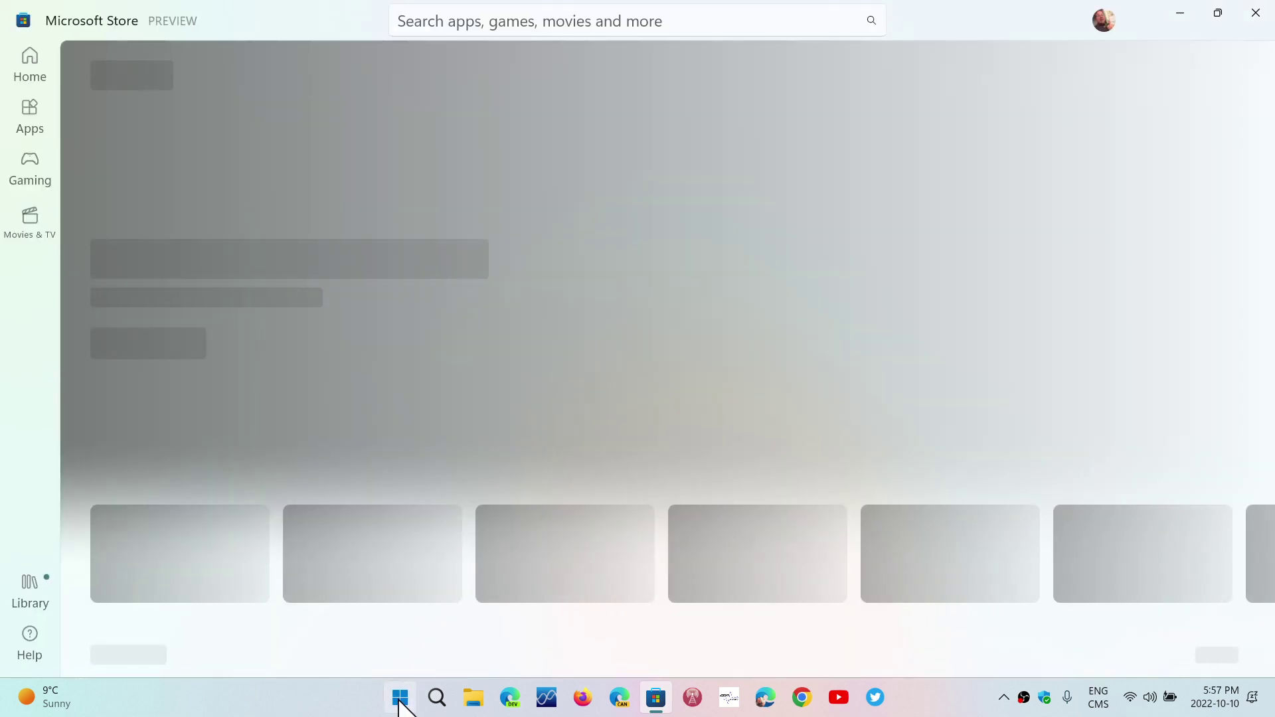
{"action": "left_click", "coordinate": [399, 698]}
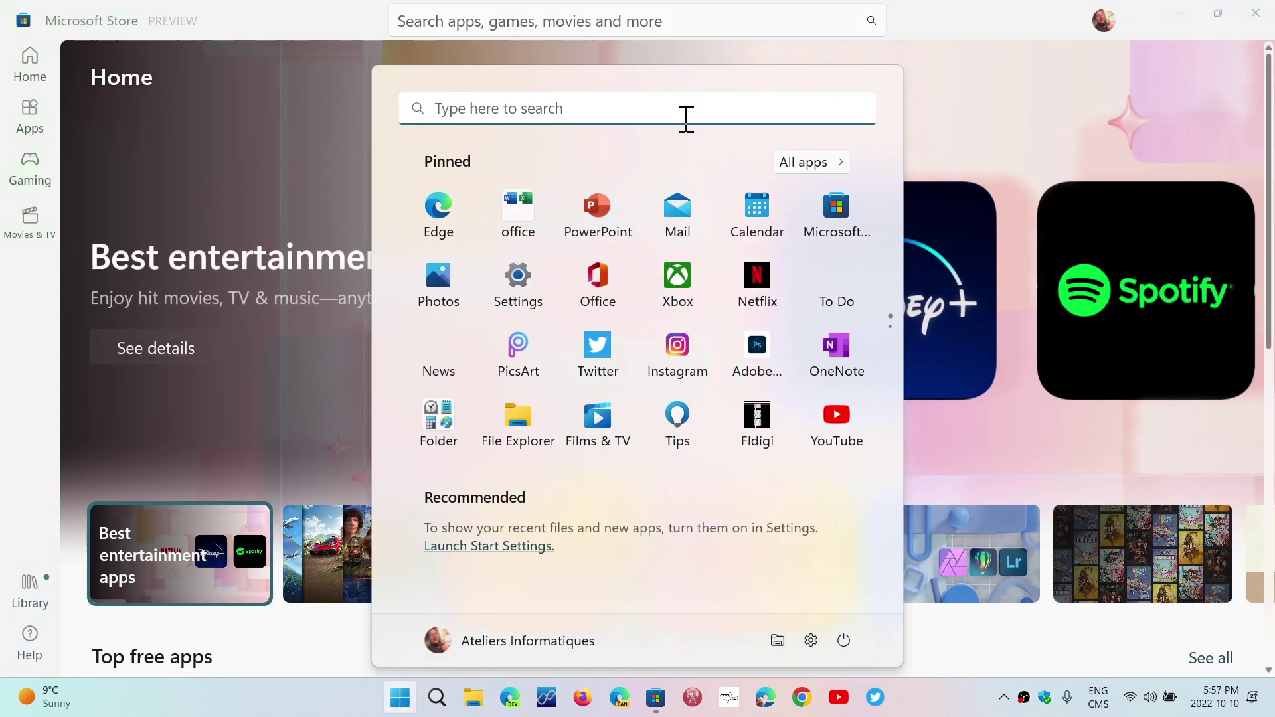
{"action": "left_click", "coordinate": [812, 164]}
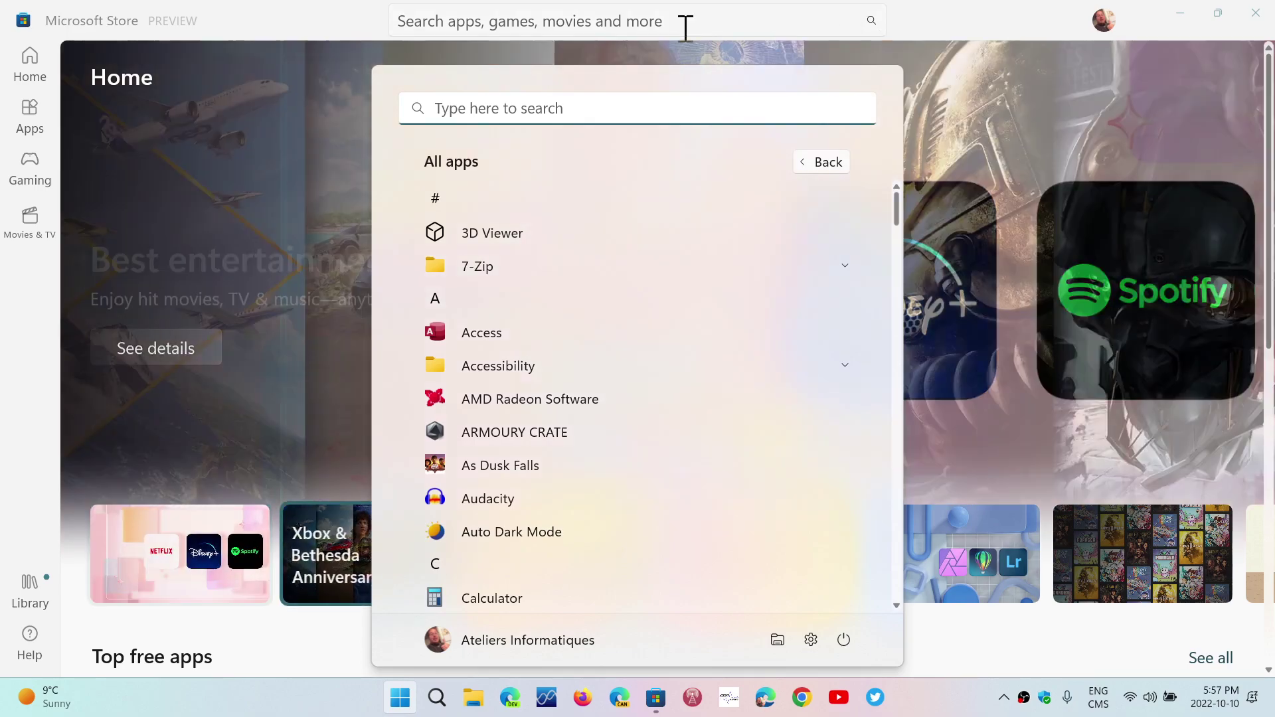
{"action": "left_click", "coordinate": [684, 21]}
{"action": "type", "text": "aut"}
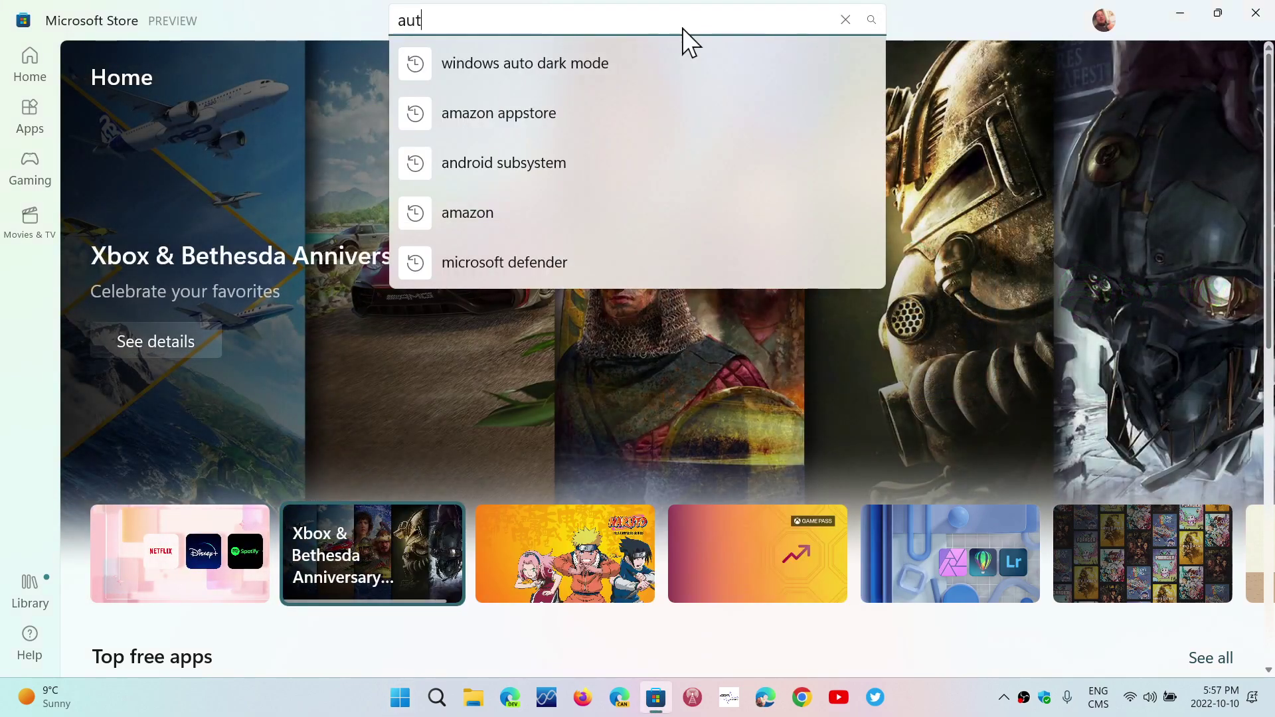
{"action": "type", "text": "o dark"}
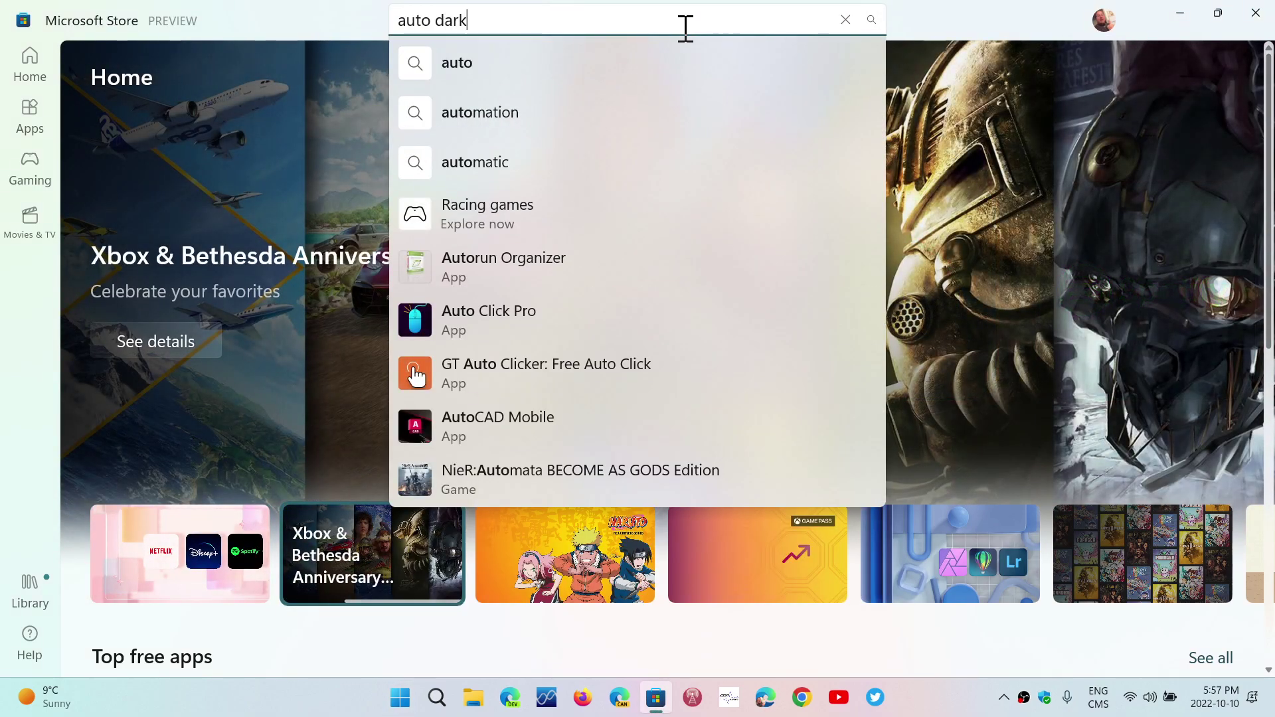
{"action": "type", "text": " mode"}
Search Microsoft Store for 'auto dark mode'
{"action": "key", "text": "Return"}
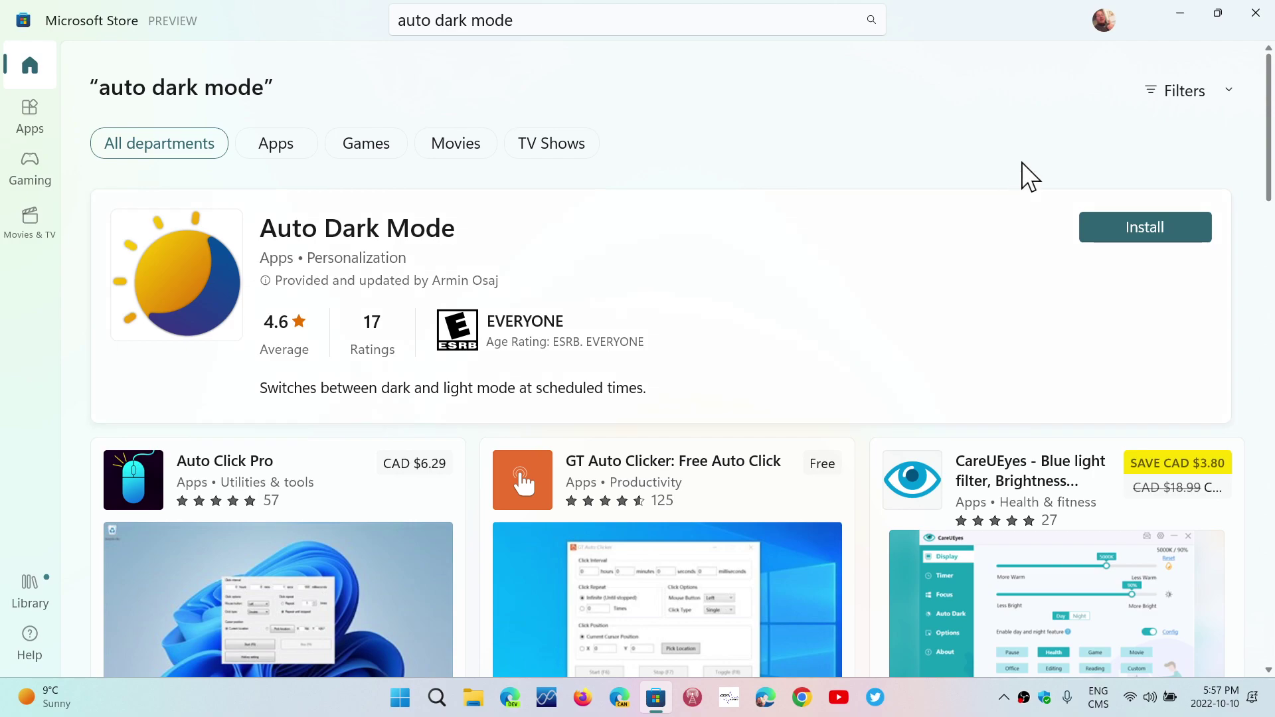
Install Auto Dark Mode, agreeing to completely remove the old version first
{"action": "left_click", "coordinate": [1134, 252]}
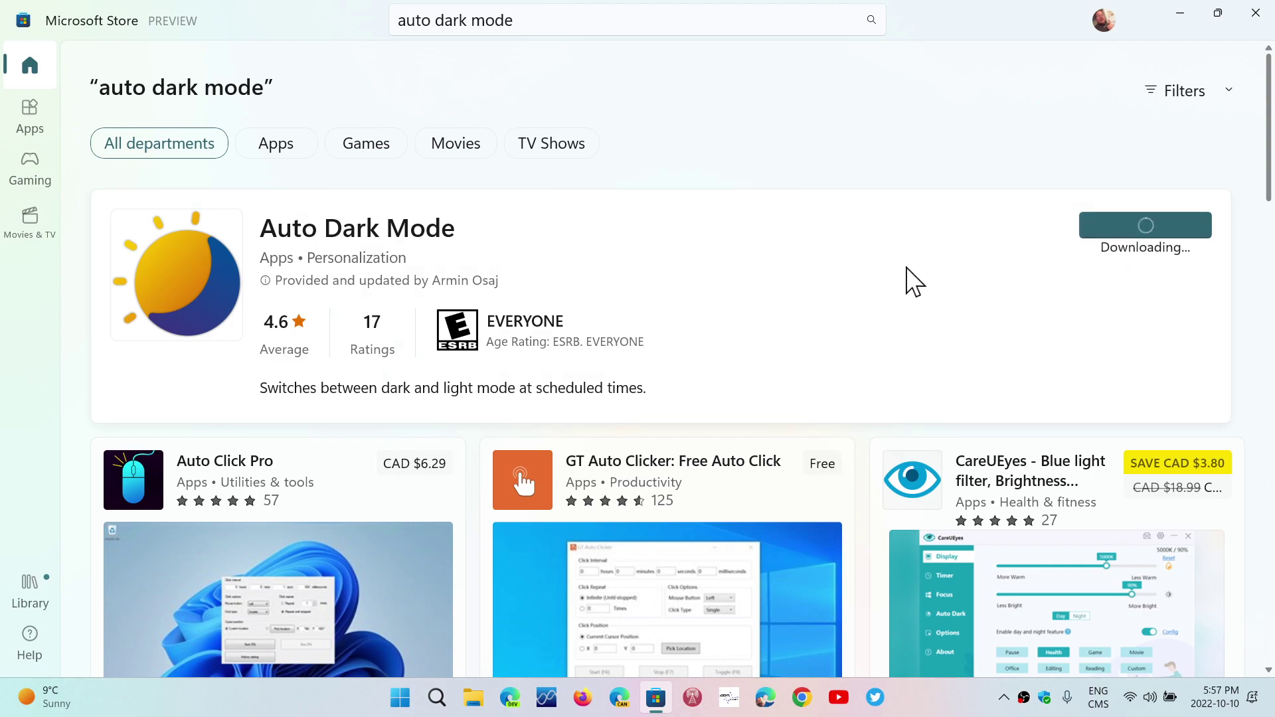
{"action": "scroll", "coordinate": [906, 267], "scroll_direction": "down", "scroll_amount": 3}
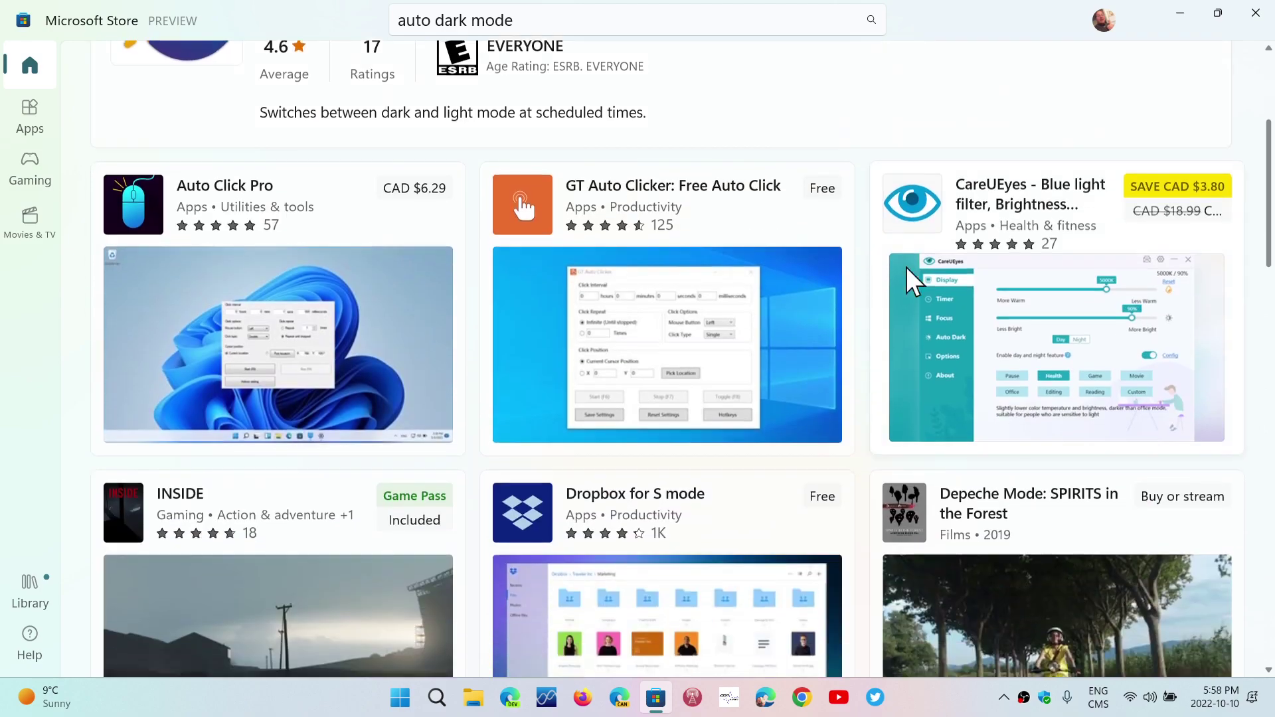
{"action": "scroll", "coordinate": [907, 268], "scroll_direction": "up", "scroll_amount": 3}
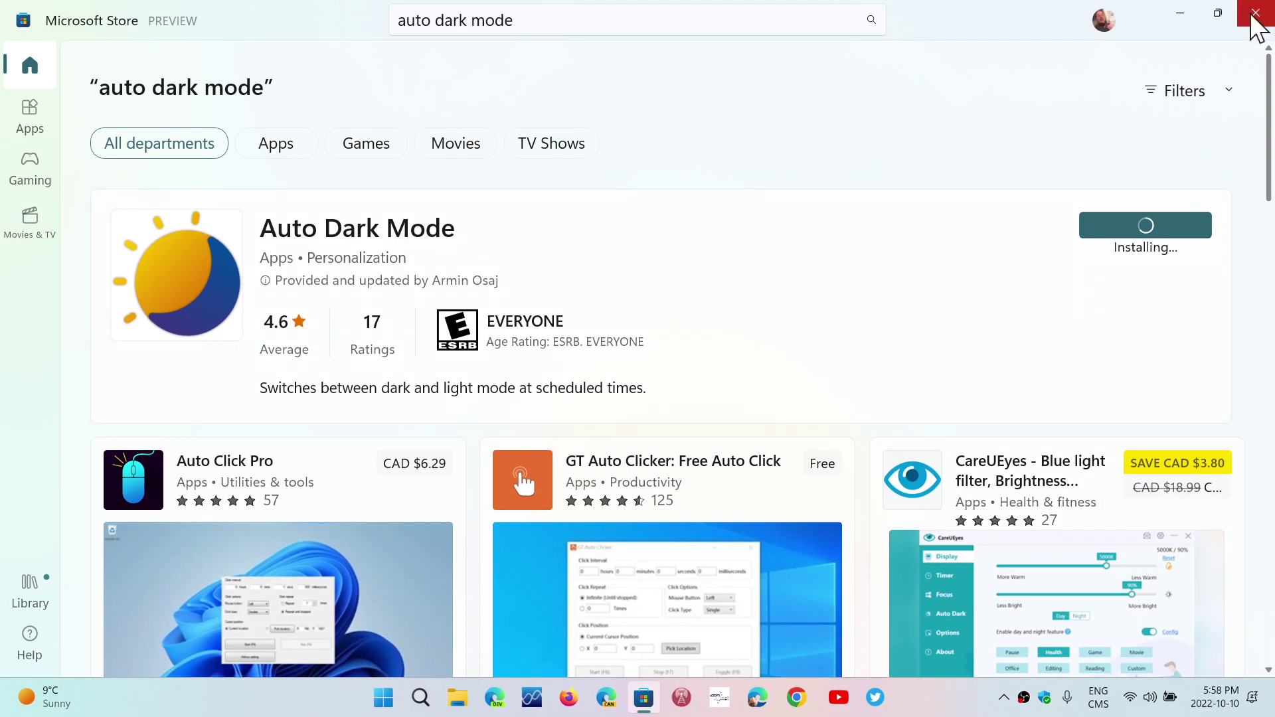
{"action": "left_click", "coordinate": [896, 700]}
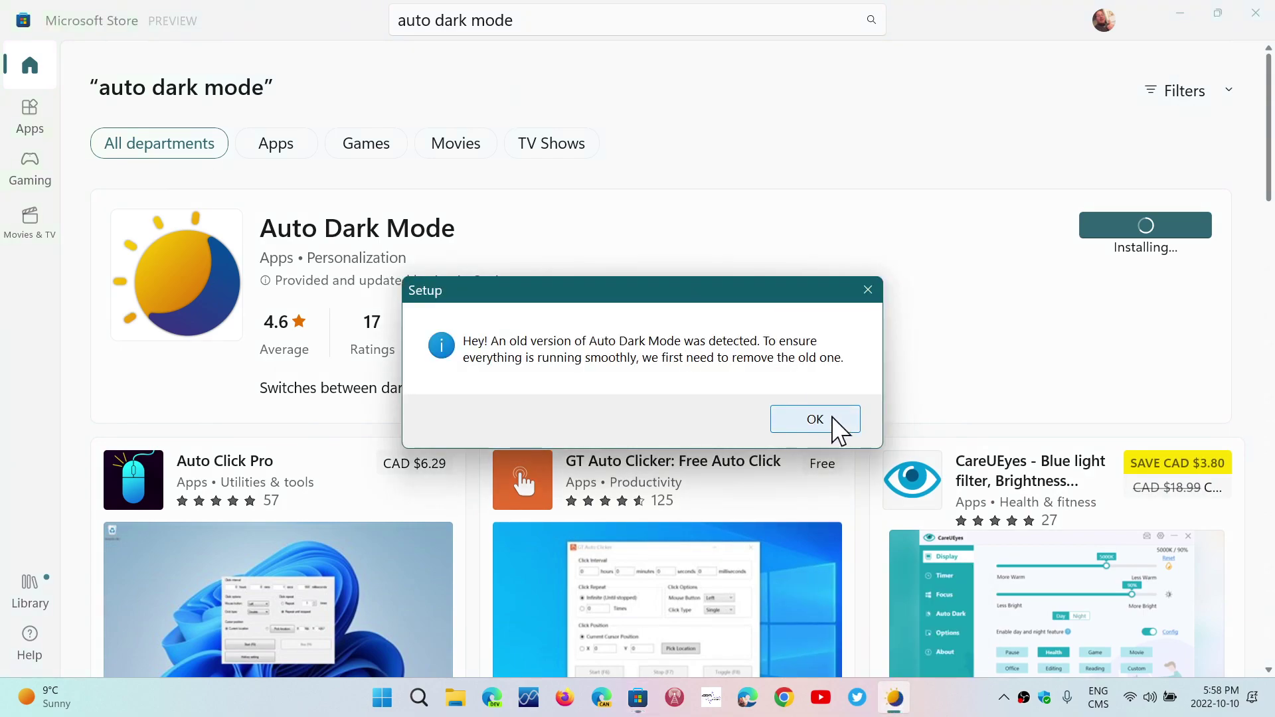
{"action": "left_click", "coordinate": [840, 418]}
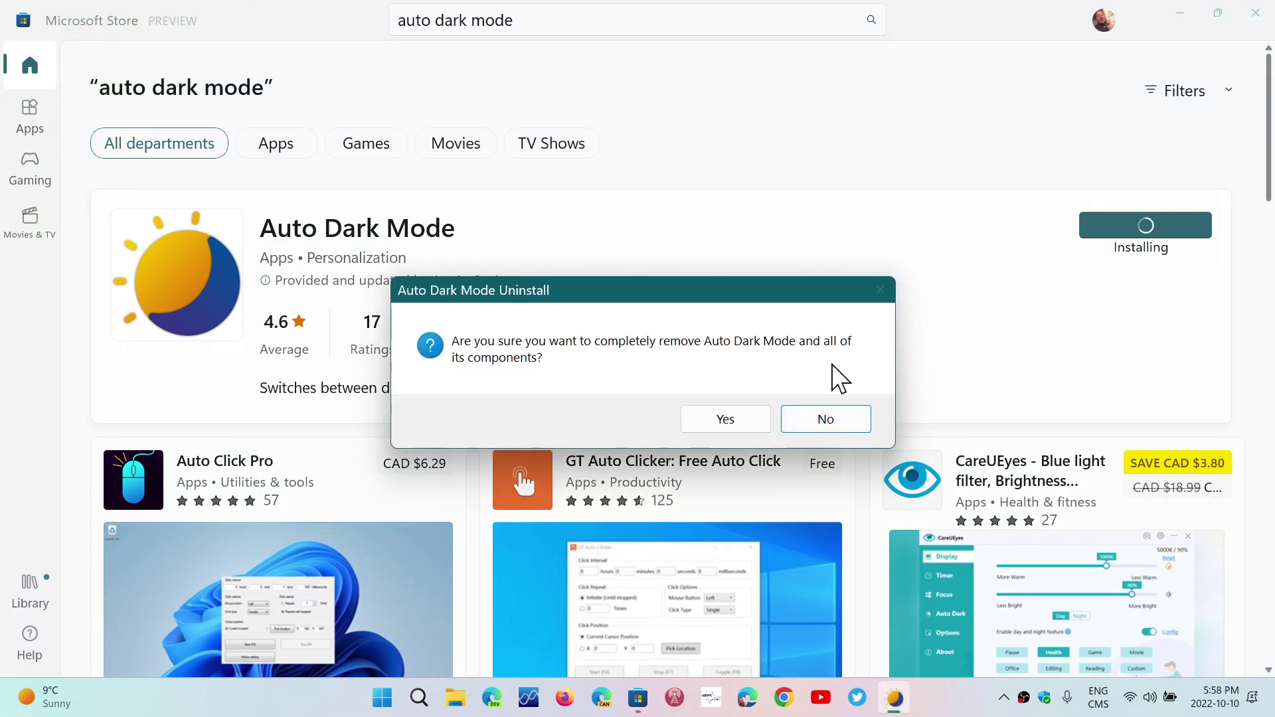
{"action": "left_click", "coordinate": [730, 424]}
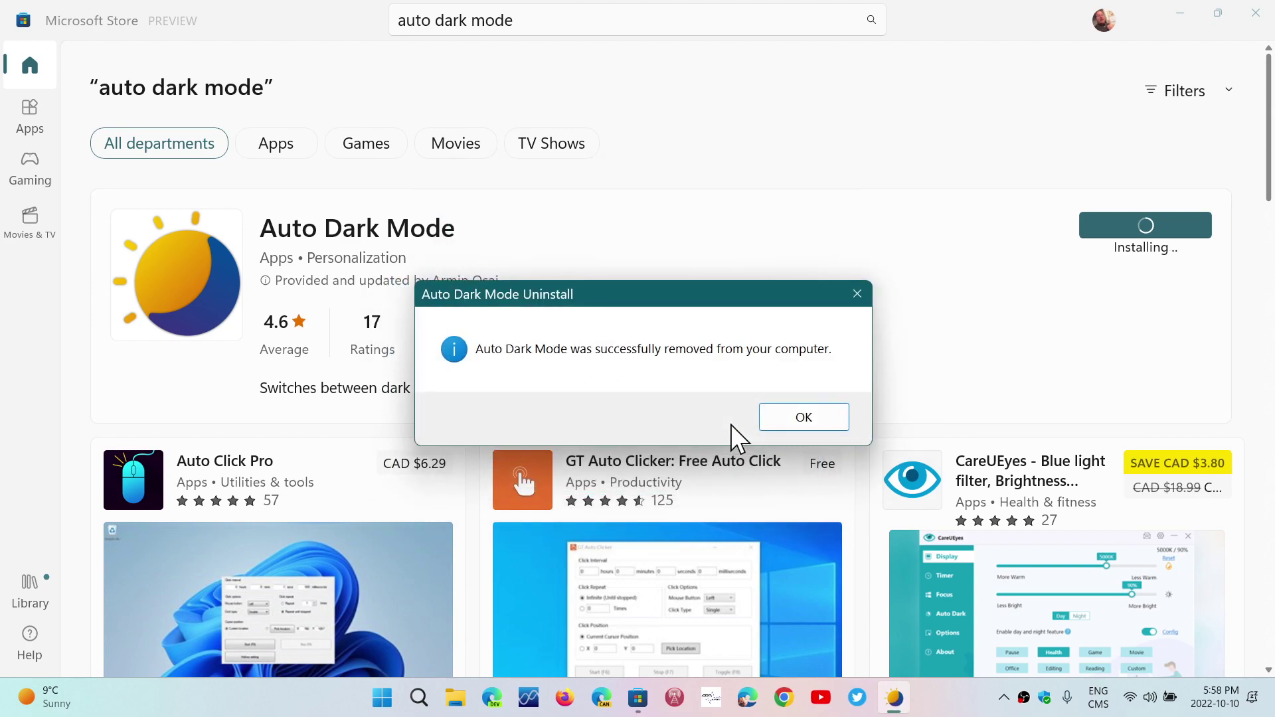
{"action": "left_click", "coordinate": [805, 420]}
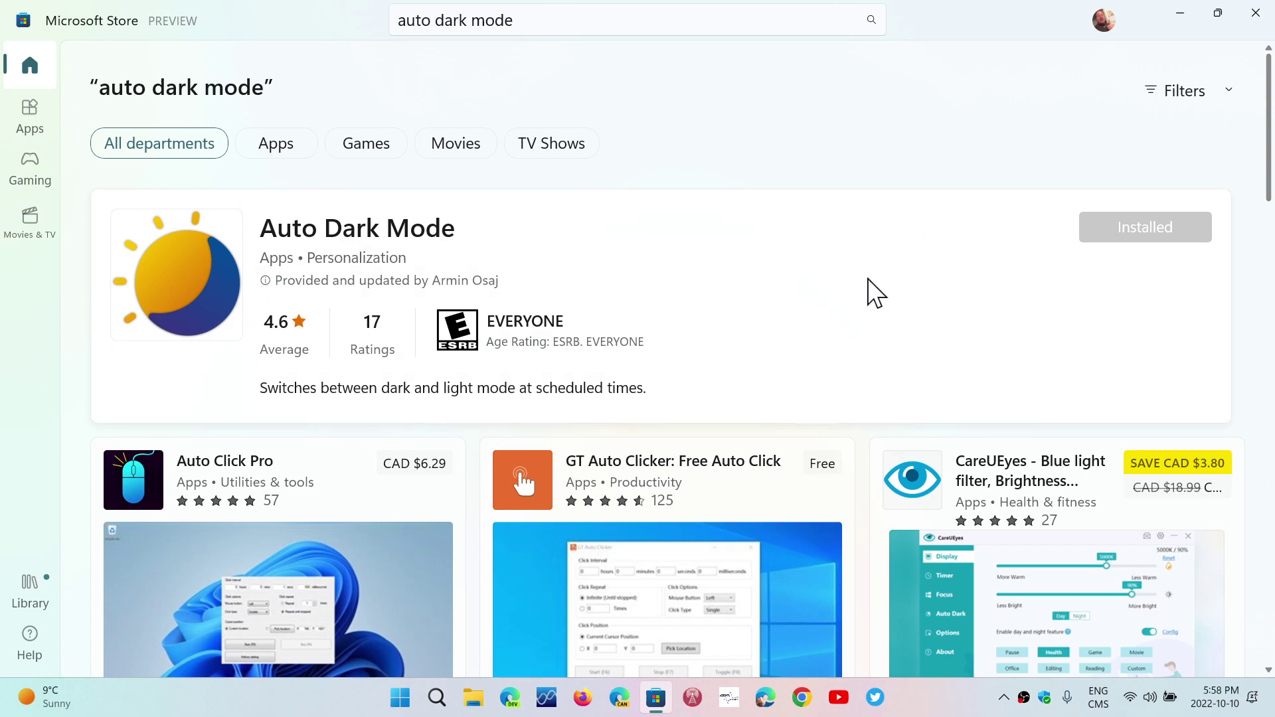
Close Microsoft Store and launch Auto Dark Mode from Start > All apps
{"action": "left_click", "coordinate": [1257, 12]}
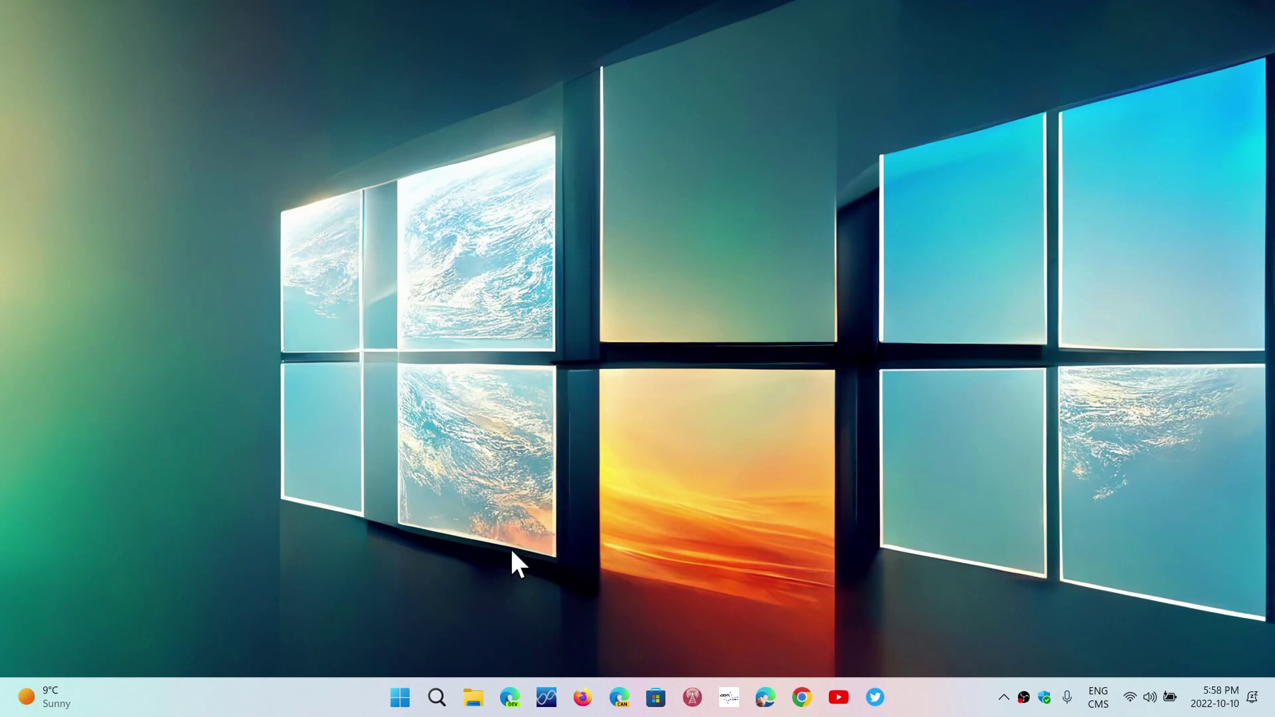
{"action": "left_click", "coordinate": [400, 697]}
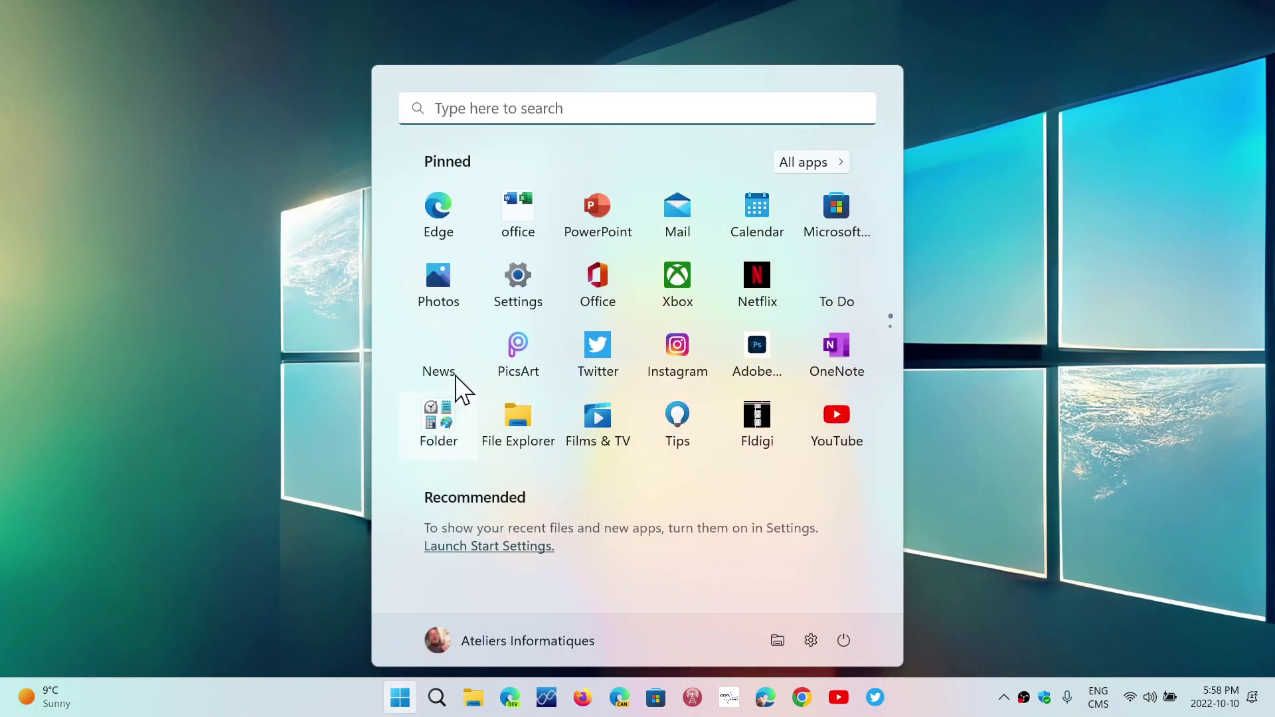
{"action": "left_click", "coordinate": [802, 162]}
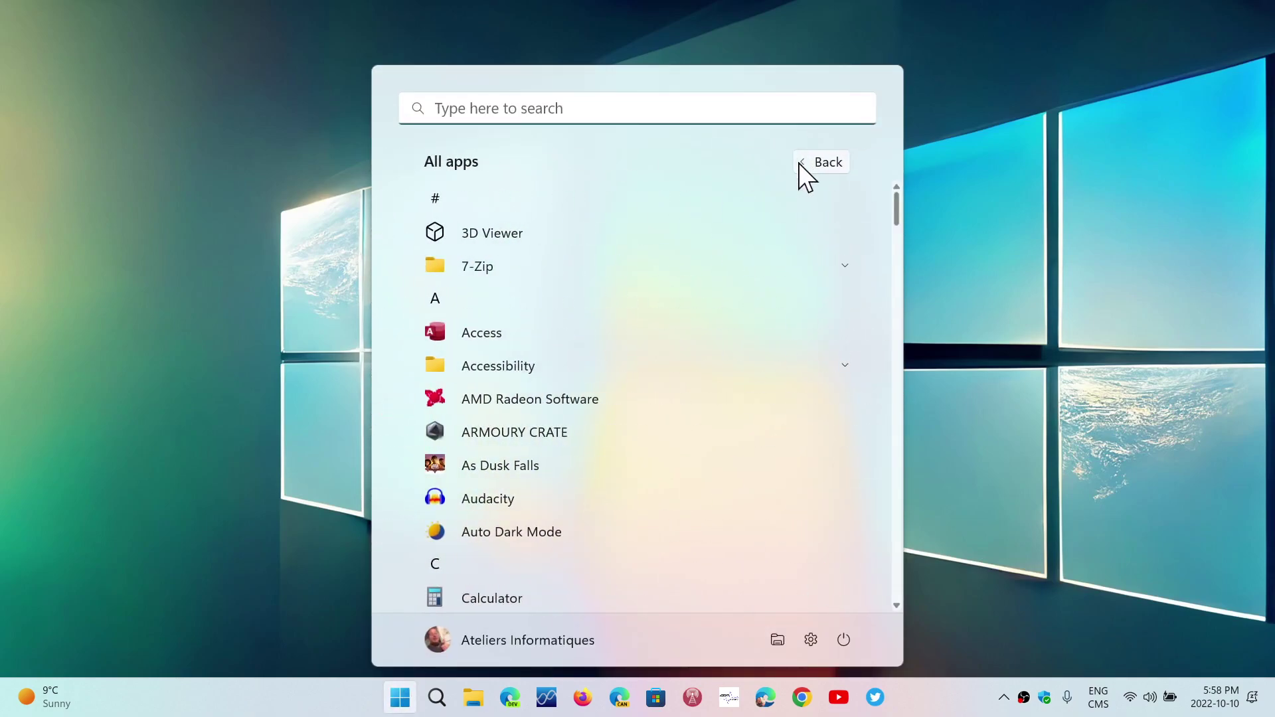
{"action": "left_click", "coordinate": [541, 539]}
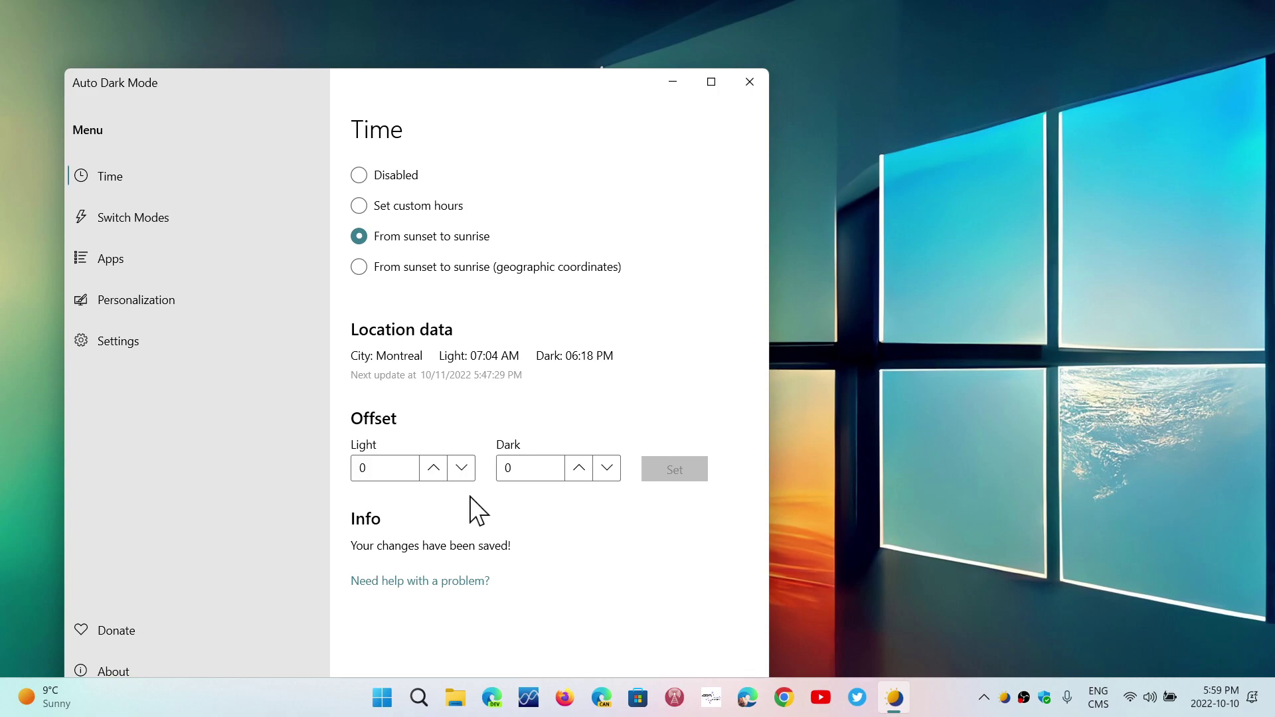
Browse the Switch Modes page, then the Apps page showing themes set to adapt to system
{"action": "left_click", "coordinate": [161, 215]}
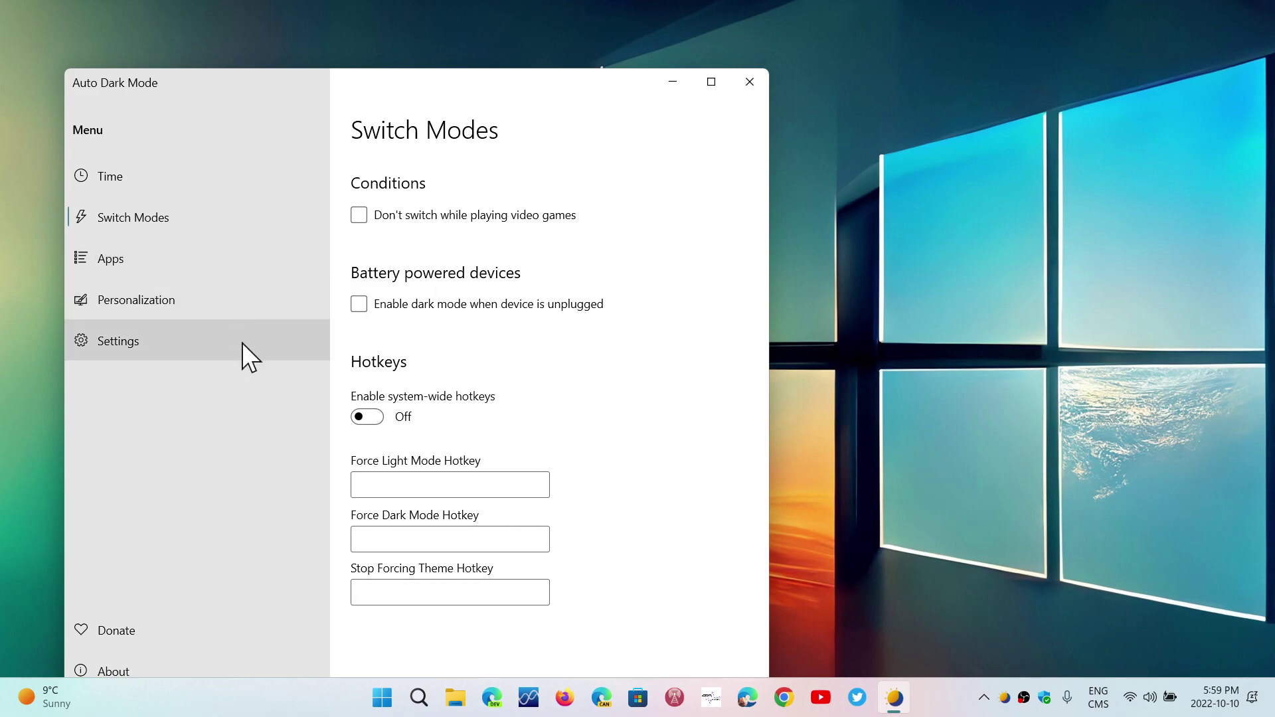
{"action": "left_click", "coordinate": [204, 261]}
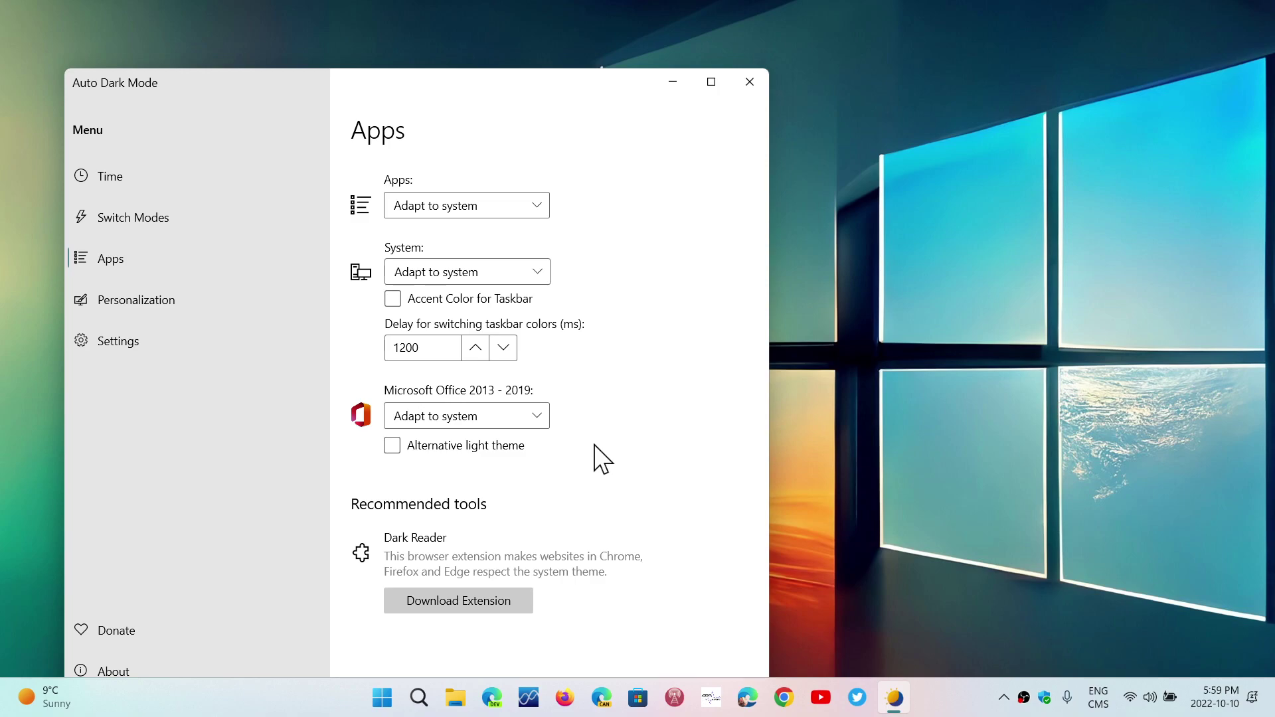
Look through the Personalization and Settings pages, then return to the Time page
{"action": "left_click", "coordinate": [207, 304]}
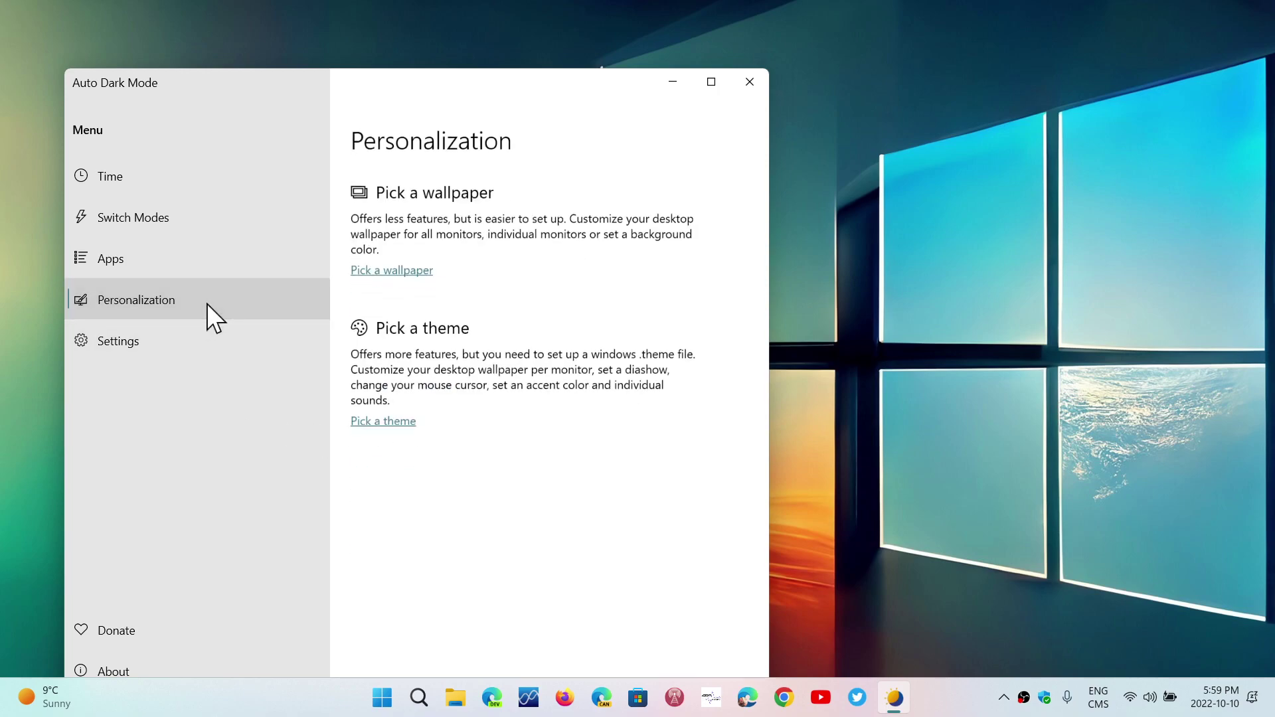
{"action": "left_click", "coordinate": [167, 335]}
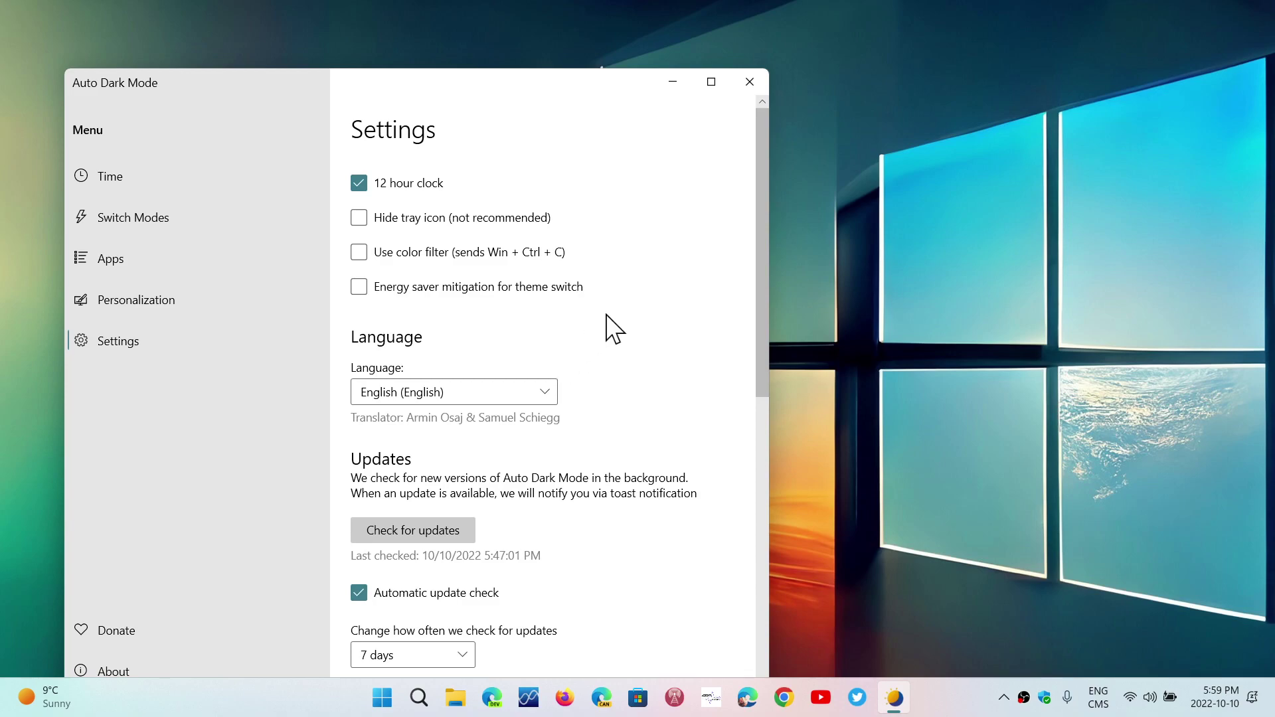
{"action": "left_click", "coordinate": [164, 176]}
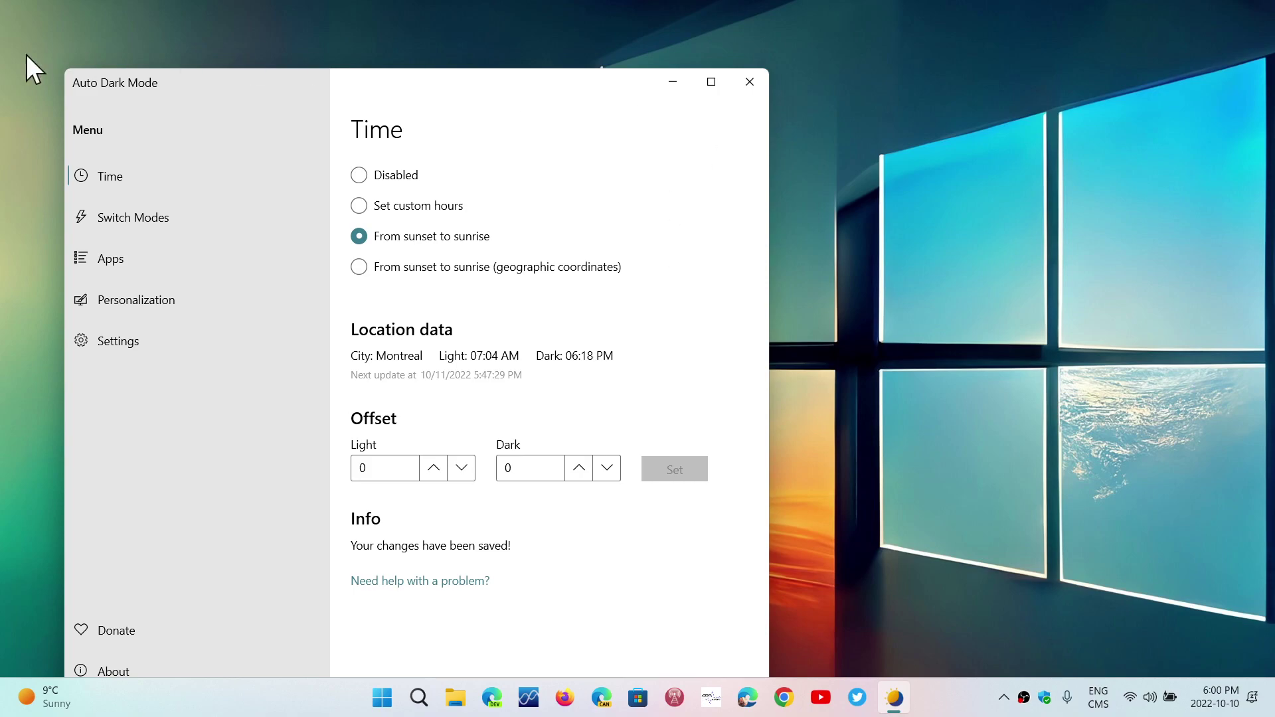
Close the Auto Dark Mode window with its X button
{"action": "left_click", "coordinate": [754, 86]}
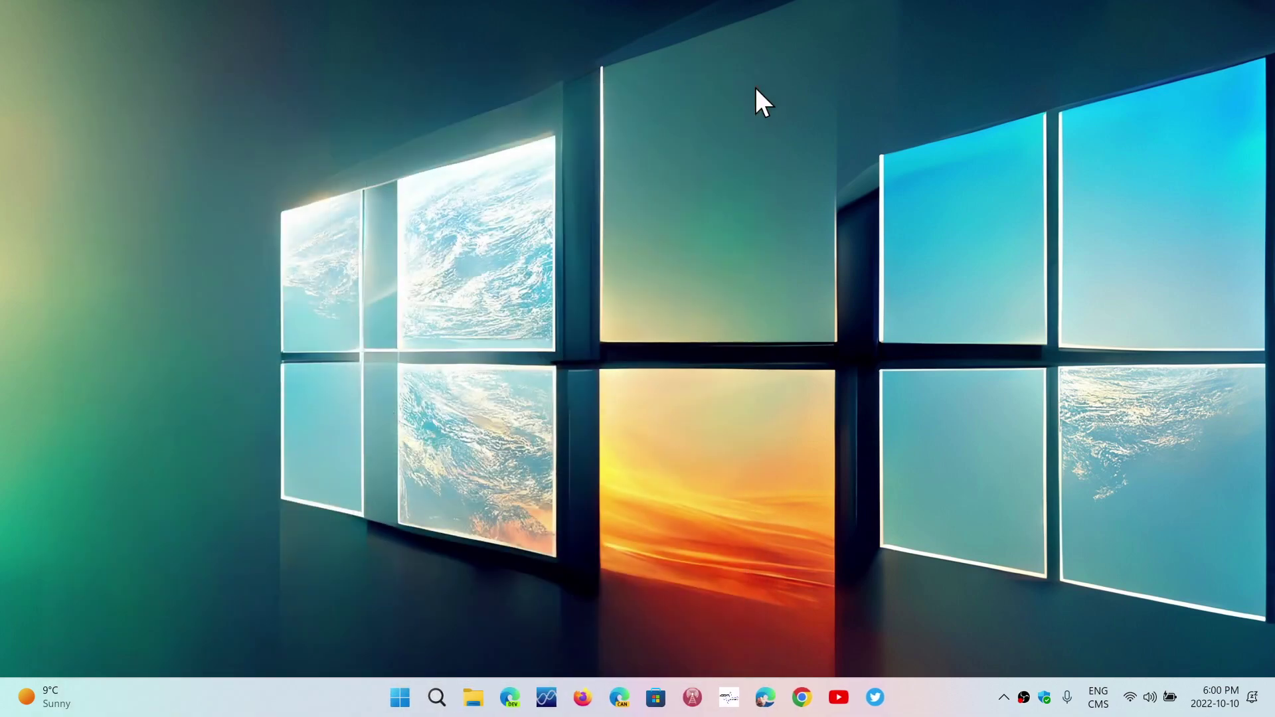